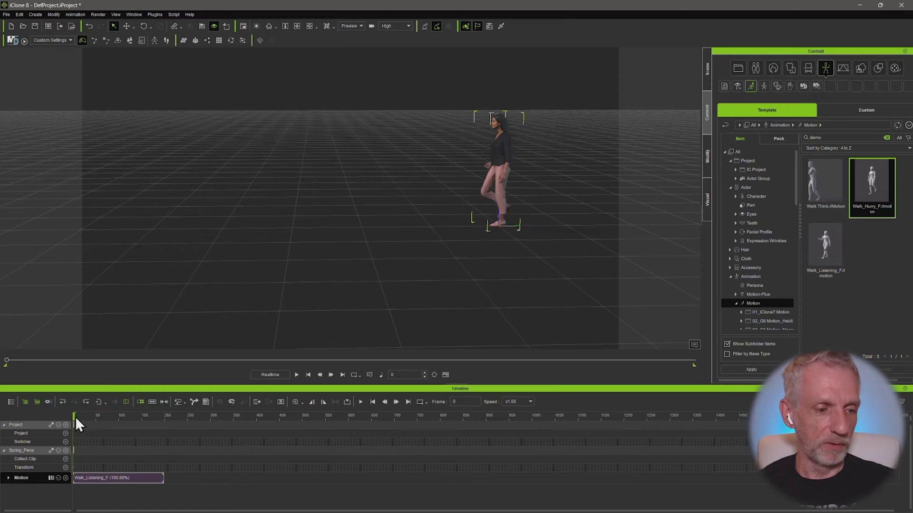
Preview Walk_Listening_F to frame 125, append Walk_Hurry_F after it, and check the join
{"action": "left_click_drag", "start_coordinate": [78, 416], "coordinate": [166, 415]}
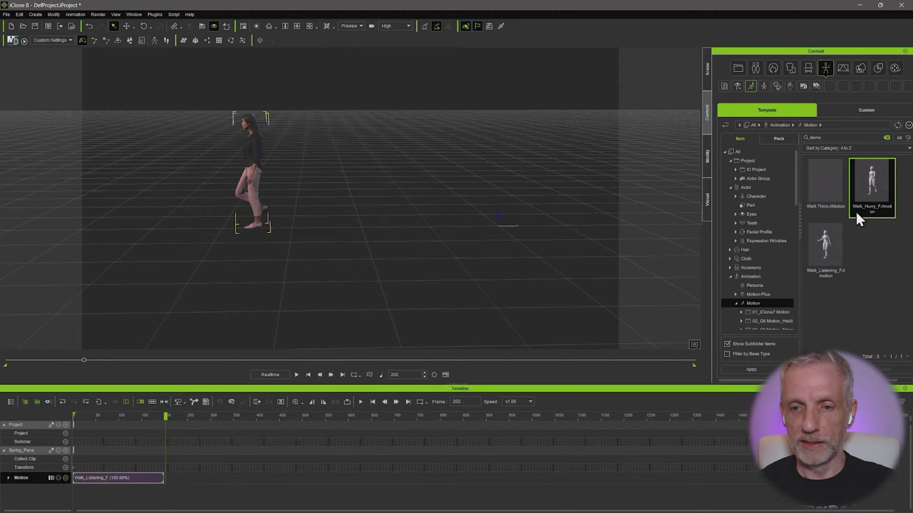
{"action": "double_click", "coordinate": [871, 187]}
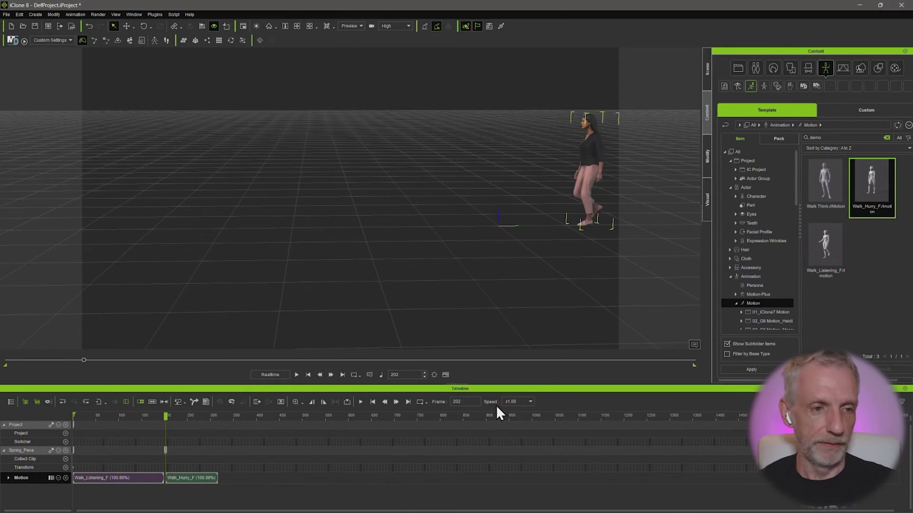
{"action": "mouse_move", "coordinate": [166, 414]}
{"action": "left_mouse_down"}
{"action": "mouse_move", "coordinate": [113, 417]}
{"action": "mouse_move", "coordinate": [186, 417]}
{"action": "mouse_move", "coordinate": [152, 422]}
{"action": "mouse_move", "coordinate": [177, 420]}
{"action": "left_mouse_up"}
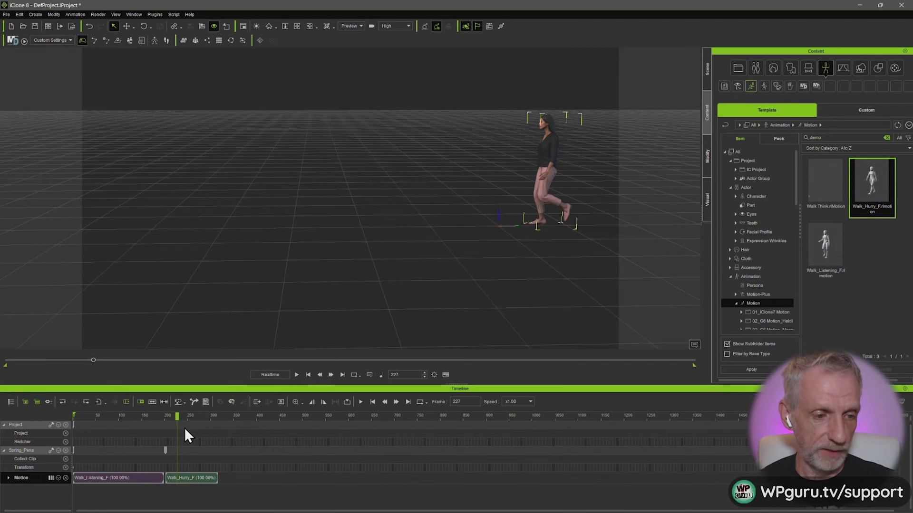
{"action": "left_click", "coordinate": [184, 402]}
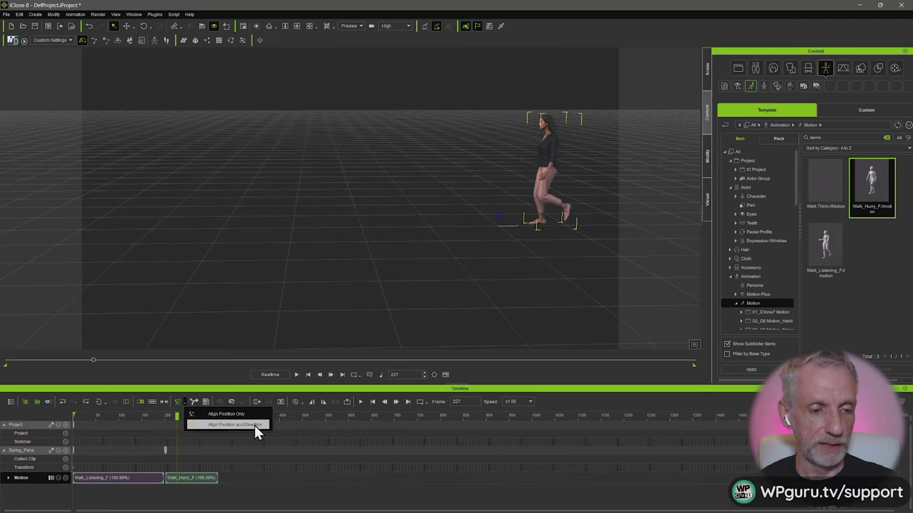
{"action": "left_click", "coordinate": [196, 455]}
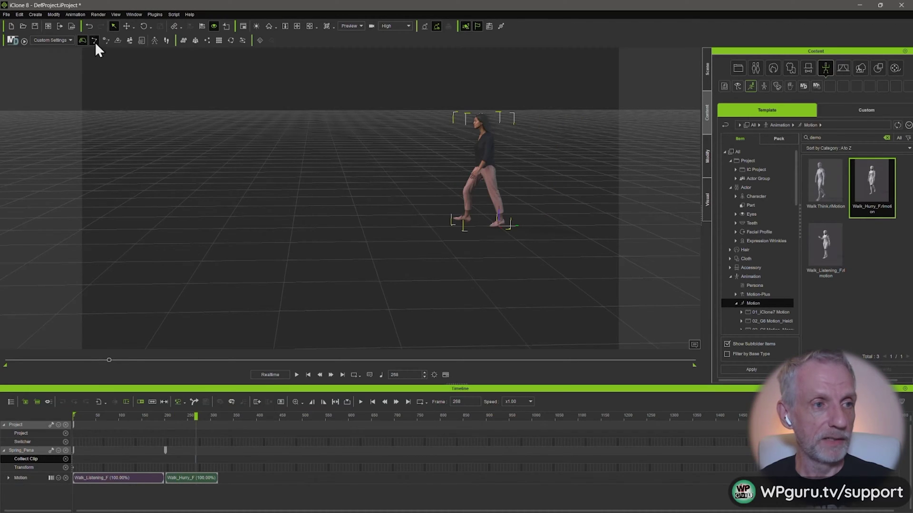
{"action": "left_click", "coordinate": [80, 15]}
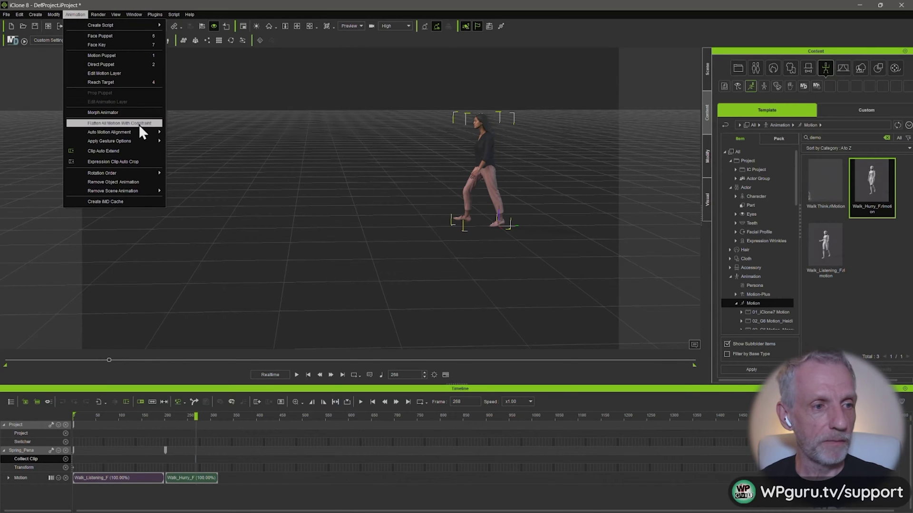
{"action": "mouse_move", "coordinate": [131, 132]}
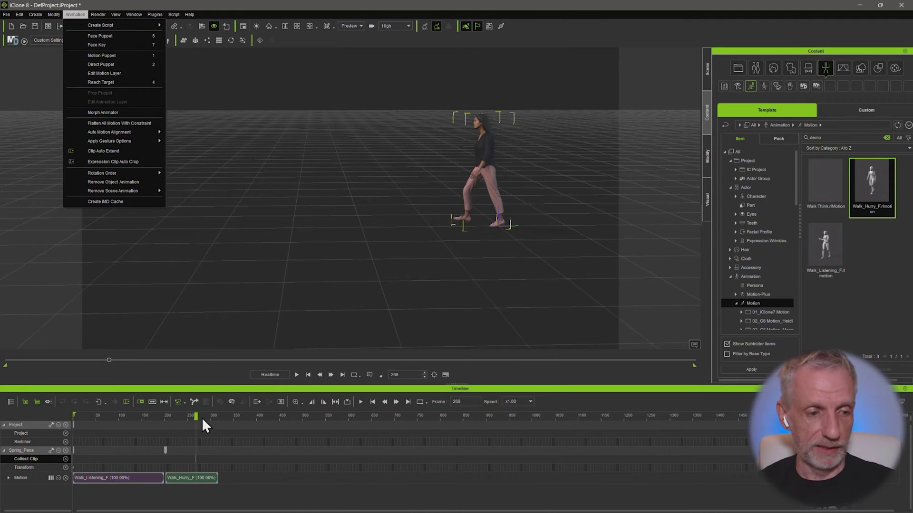
{"action": "left_click_drag", "start_coordinate": [195, 418], "coordinate": [154, 417]}
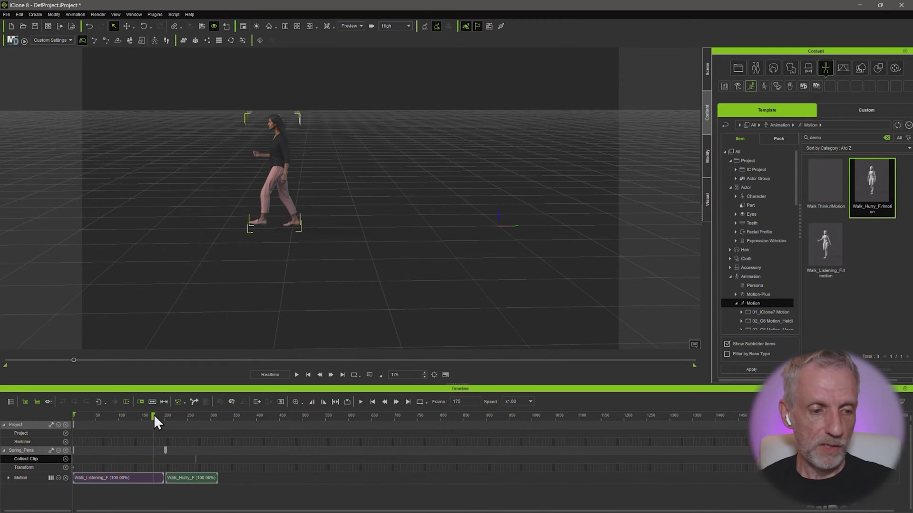
Delete the Walk_Hurry_F clip and re-apply Walk_Hurry_F after Walk_Listening_F
{"action": "left_click", "coordinate": [198, 475]}
{"action": "key", "text": "Delete"}
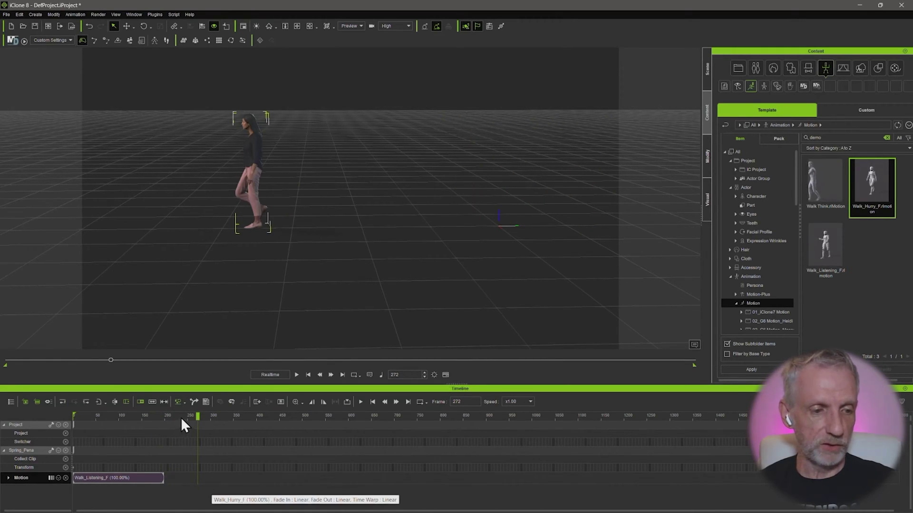
{"action": "left_click", "coordinate": [170, 417]}
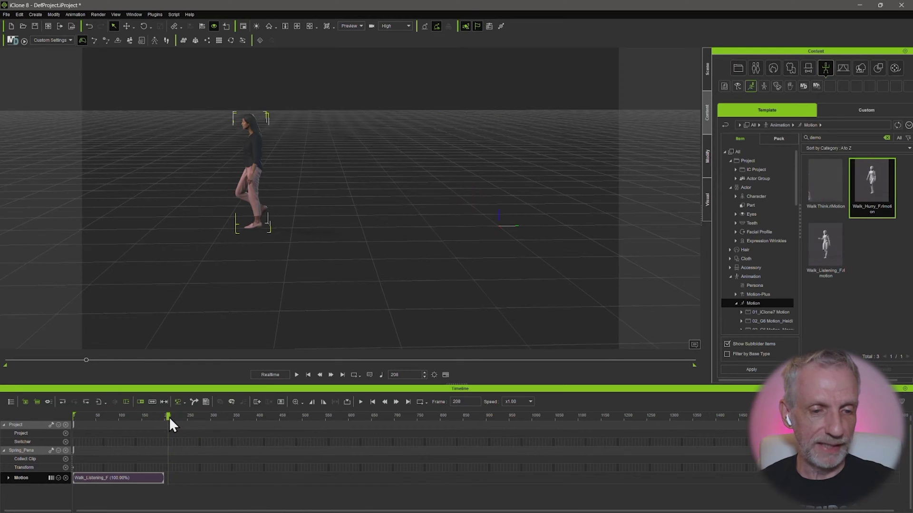
{"action": "double_click", "coordinate": [864, 188]}
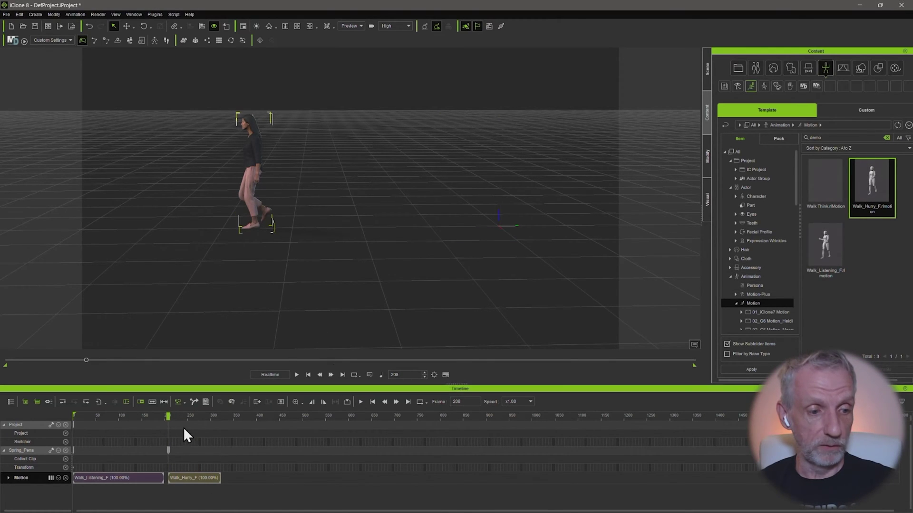
Scrub and play back the joined walk across the clip join
{"action": "left_click_drag", "start_coordinate": [170, 415], "coordinate": [136, 412]}
{"action": "key", "text": "space"}
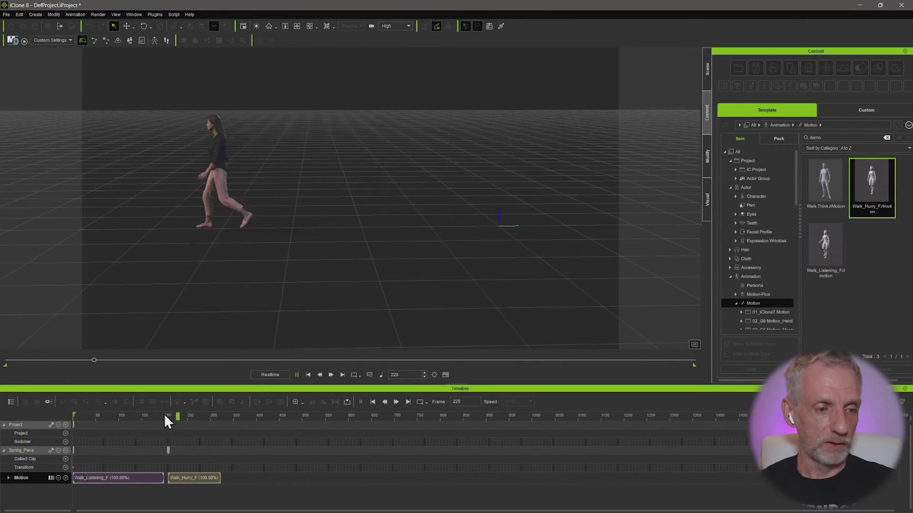
{"action": "key", "text": "space"}
Overlap Walk_Hurry_F onto the end of Walk_Listening_F to create a blending transition
{"action": "scroll", "coordinate": [162, 439], "scroll_direction": "up", "scroll_amount": 3}
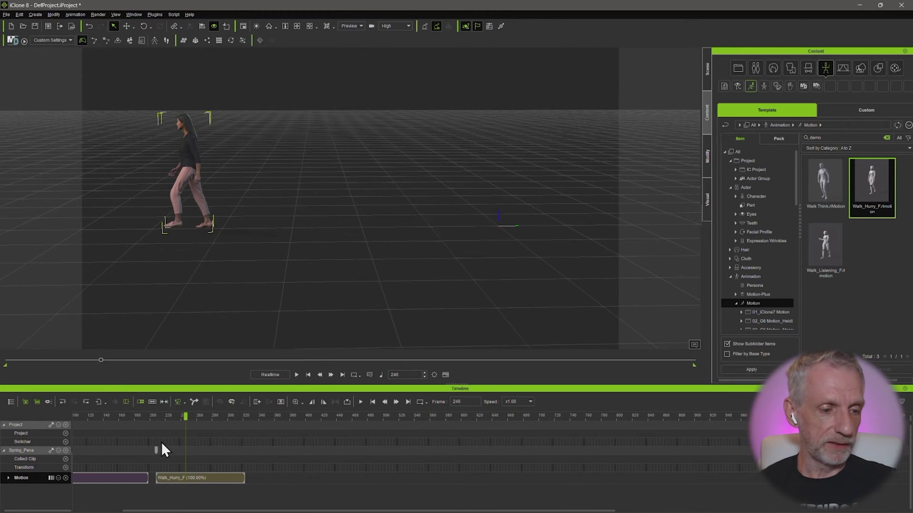
{"action": "left_click_drag", "start_coordinate": [199, 477], "coordinate": [241, 481]}
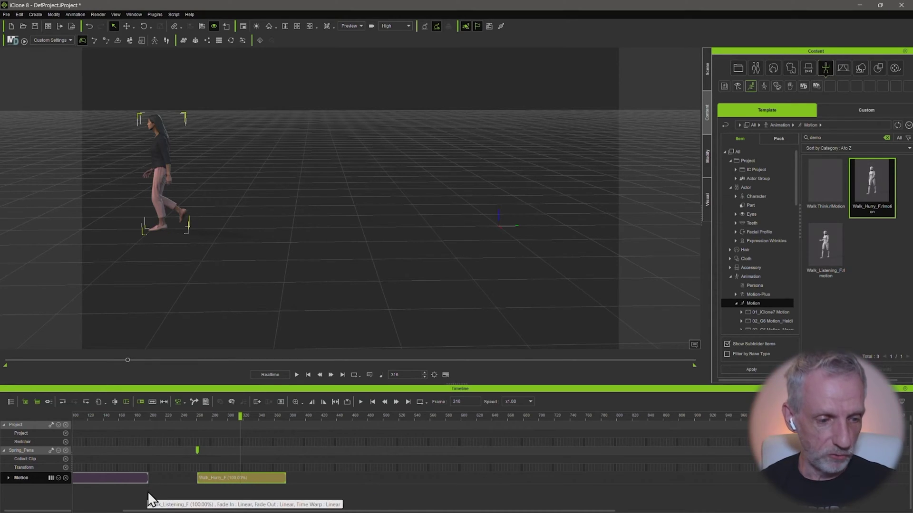
{"action": "left_click_drag", "start_coordinate": [147, 483], "coordinate": [180, 482]}
{"action": "left_click_drag", "start_coordinate": [243, 479], "coordinate": [215, 476]}
Play back the blended transition and check the walk at frame 262
{"action": "left_click_drag", "start_coordinate": [172, 417], "coordinate": [101, 418]}
{"action": "key", "text": "space"}
{"action": "key", "text": "space"}
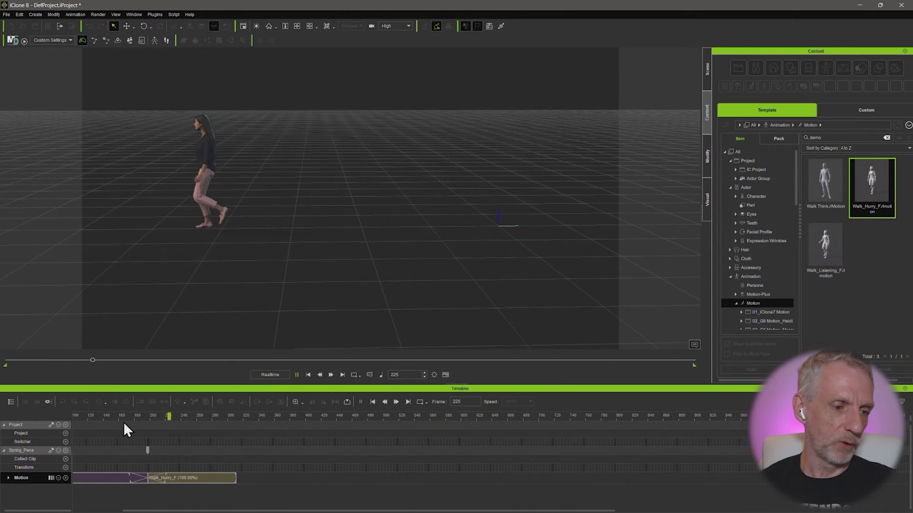
{"action": "key", "text": "space"}
{"action": "left_click", "coordinate": [138, 417]}
{"action": "left_click", "coordinate": [102, 418]}
{"action": "scroll", "coordinate": [114, 449], "scroll_direction": "left", "scroll_amount": 3}
{"action": "left_click_drag", "start_coordinate": [206, 418], "coordinate": [172, 420]}
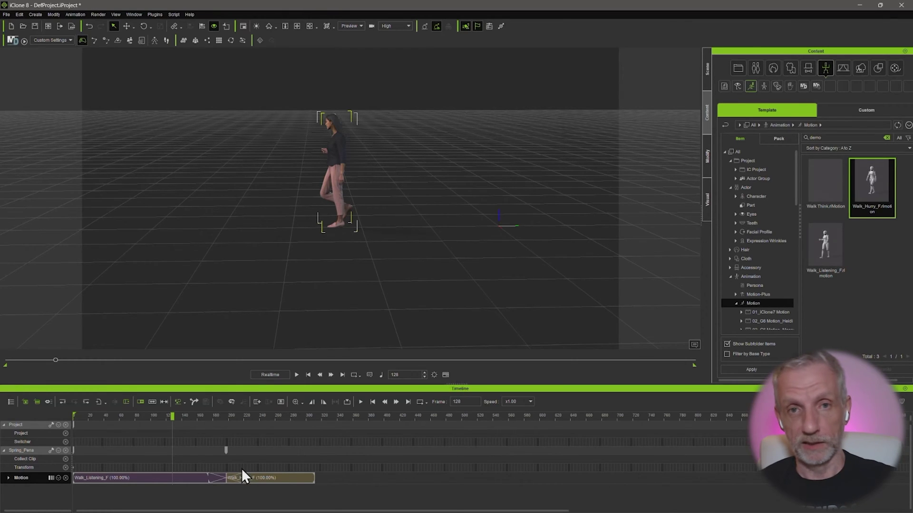
Delete both the Walk_Hurry_F and Walk_Listening_F clips from the motion track
{"action": "left_click", "coordinate": [274, 477]}
{"action": "key", "text": "Delete"}
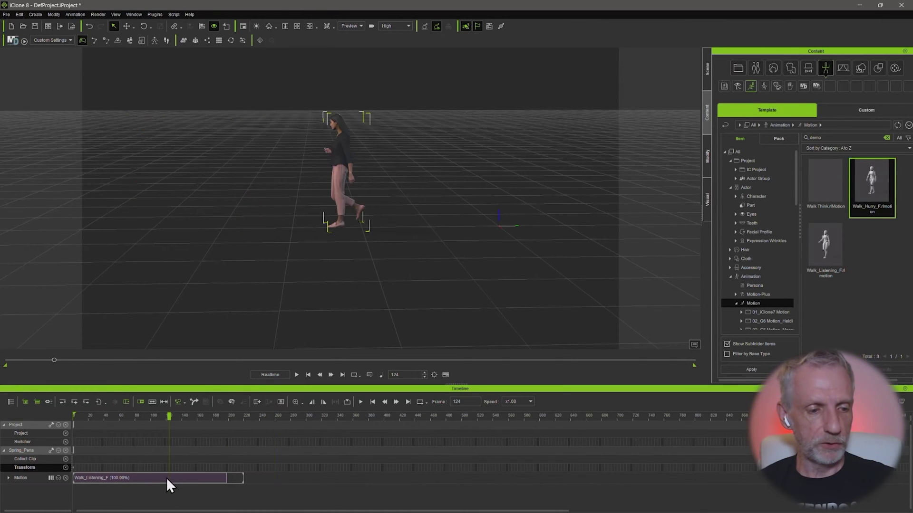
{"action": "left_click", "coordinate": [167, 478]}
{"action": "key", "text": "Delete"}
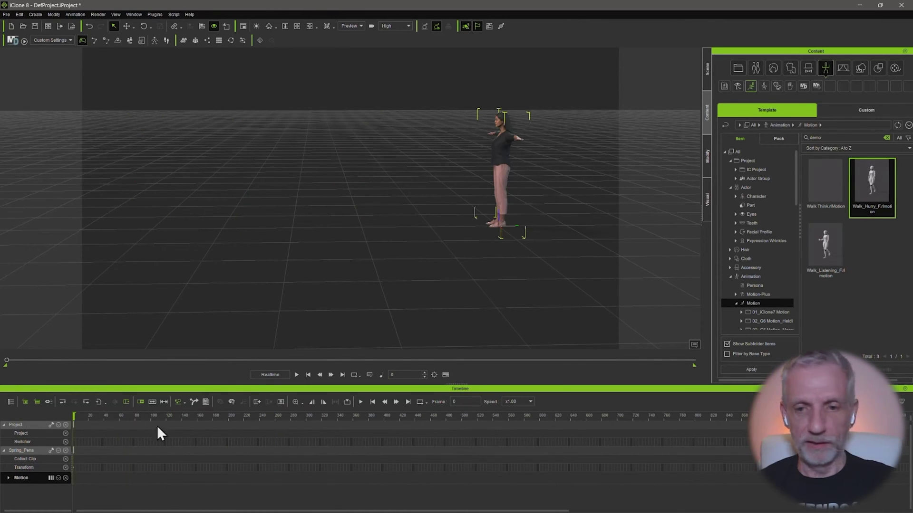
Apply the Walk Think motion and preview it along the timeline
{"action": "double_click", "coordinate": [807, 195]}
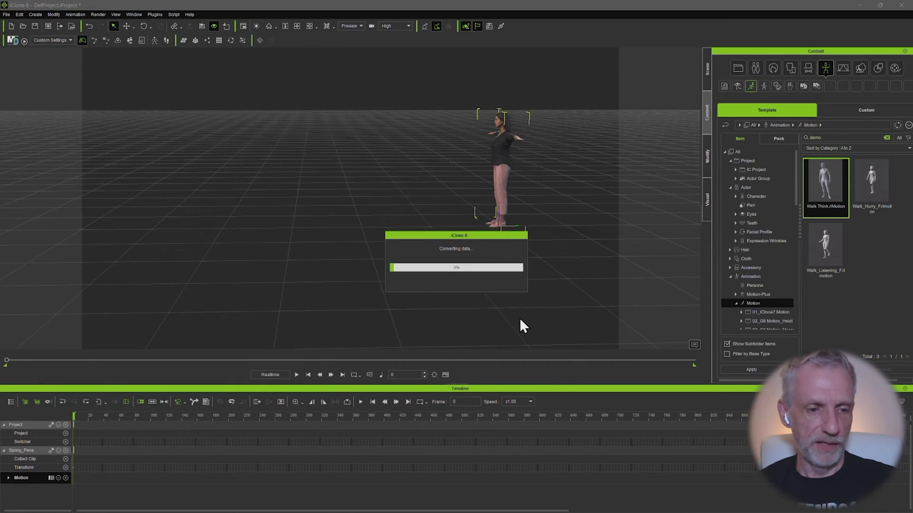
{"action": "scroll", "coordinate": [367, 418], "scroll_direction": "up", "scroll_amount": 2}
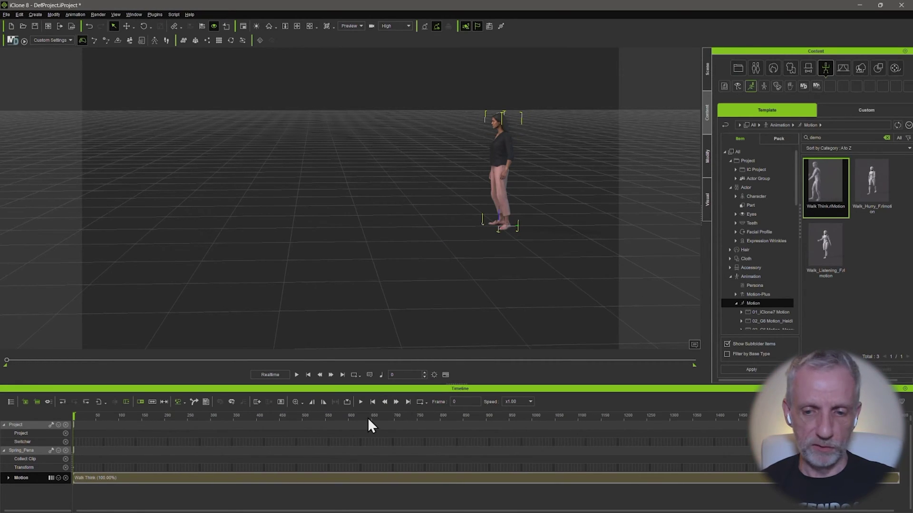
{"action": "scroll", "coordinate": [367, 418], "scroll_direction": "down", "scroll_amount": 3}
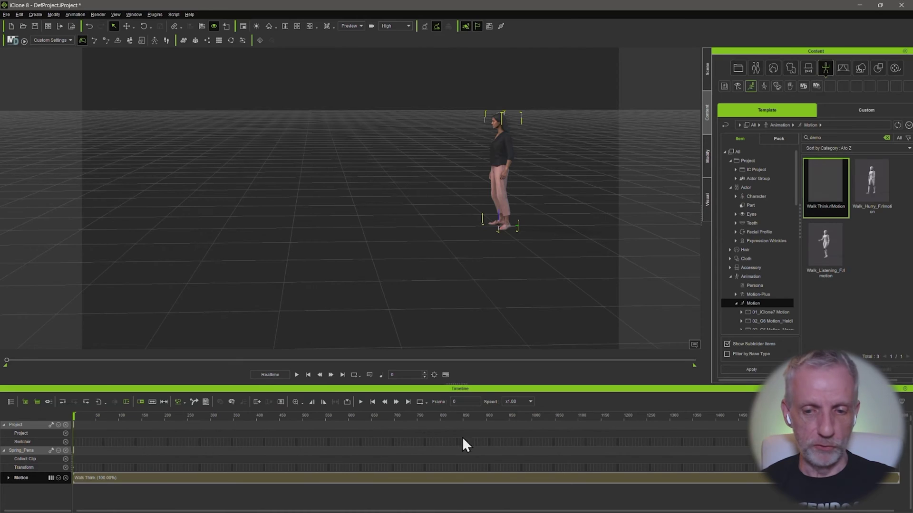
{"action": "left_click_drag", "start_coordinate": [580, 417], "coordinate": [305, 399]}
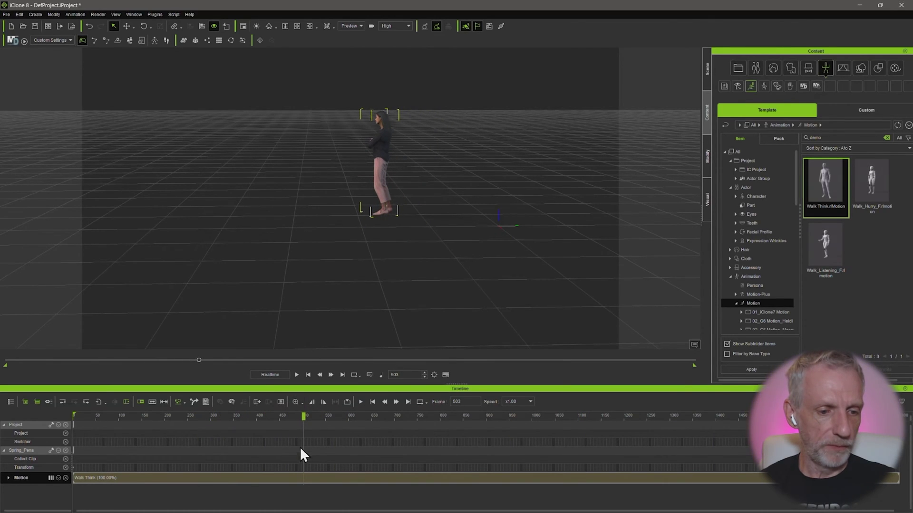
Break the Walk Think clip at frames 503 and 1440
{"action": "right_click", "coordinate": [304, 478]}
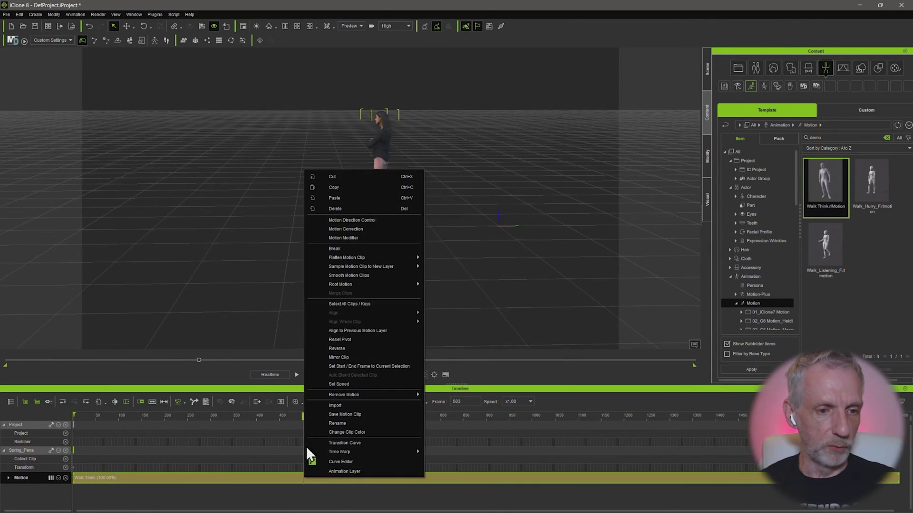
{"action": "left_click", "coordinate": [345, 249]}
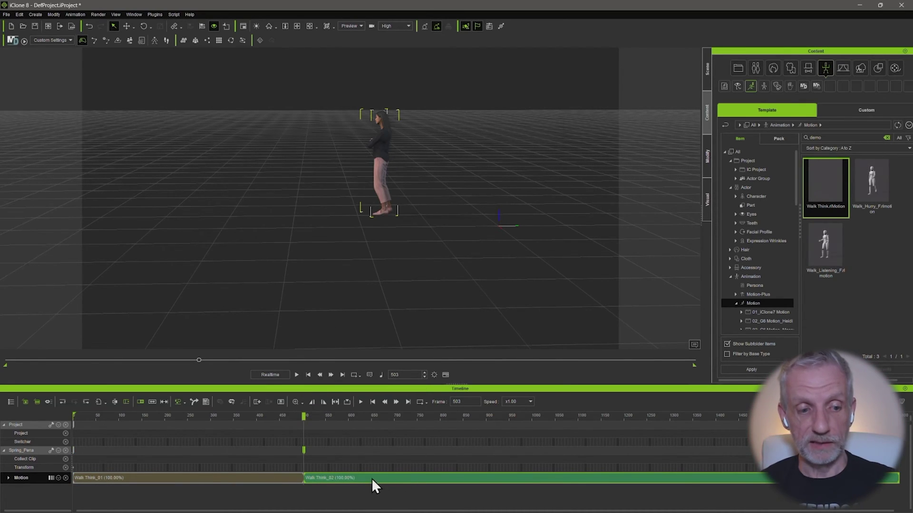
{"action": "left_click_drag", "start_coordinate": [307, 417], "coordinate": [734, 416]}
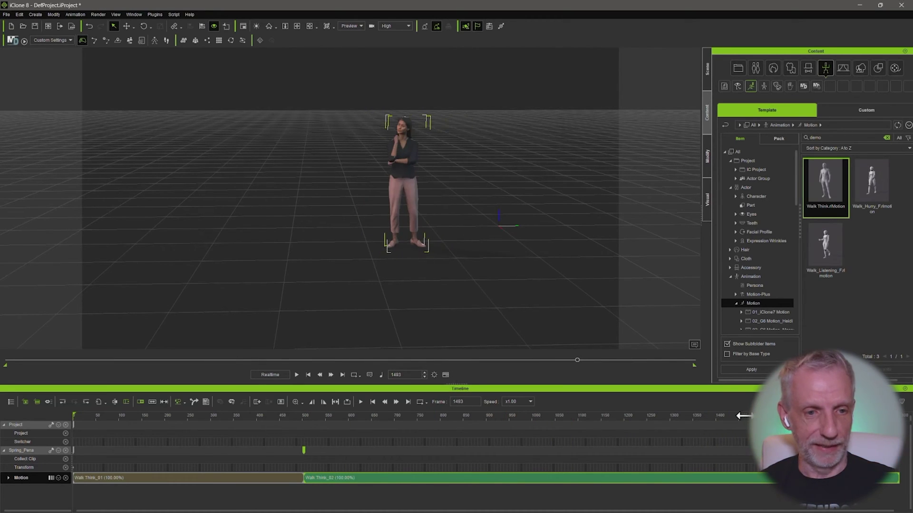
{"action": "right_click", "coordinate": [735, 480]}
{"action": "left_click", "coordinate": [791, 252]}
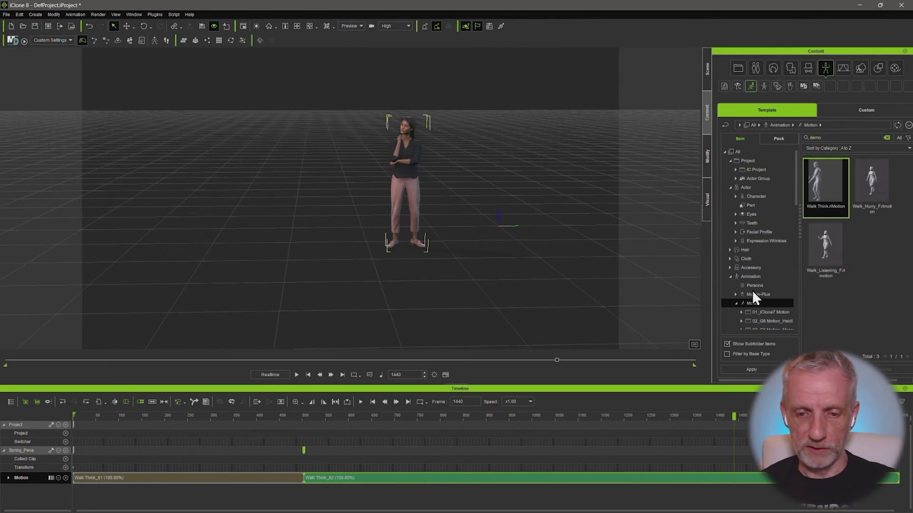
Delete the middle Walk Think_02_01 piece and move Walk Think_02_02 up against Walk Think_01
{"action": "left_click", "coordinate": [551, 477]}
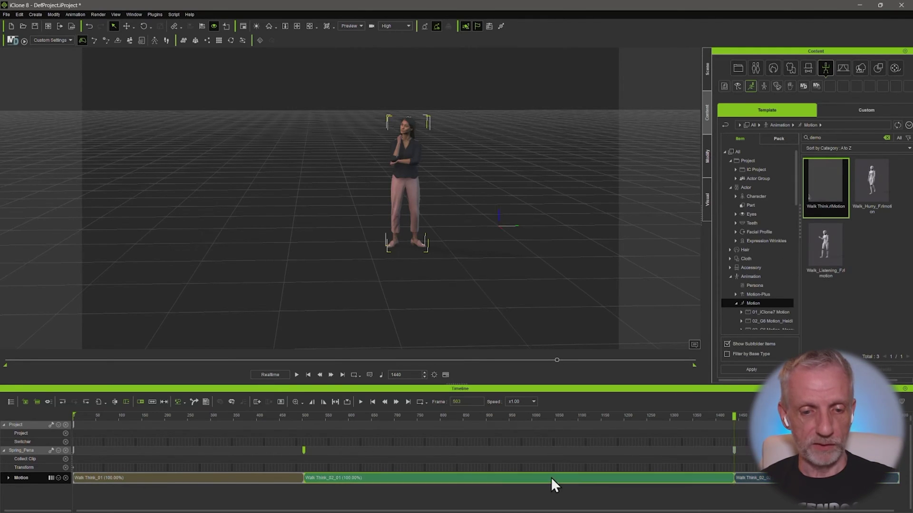
{"action": "key", "text": "Delete"}
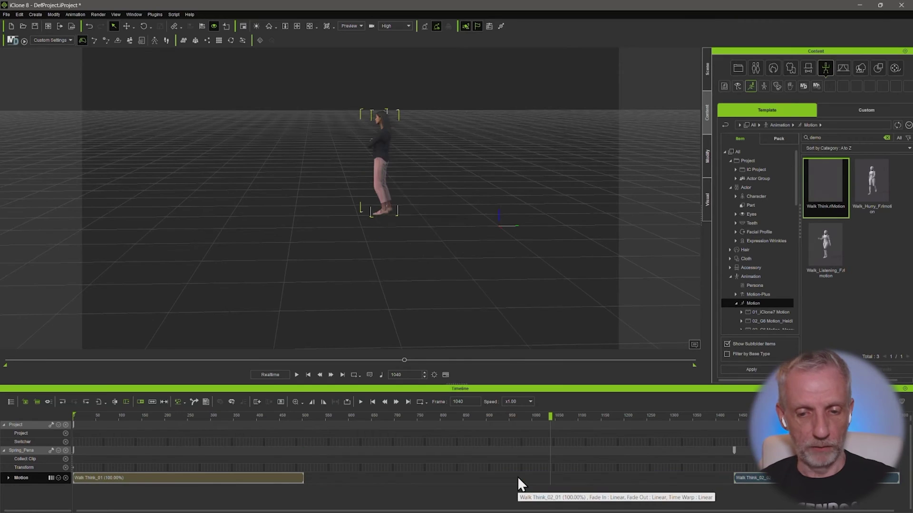
{"action": "left_click_drag", "start_coordinate": [767, 480], "coordinate": [361, 463]}
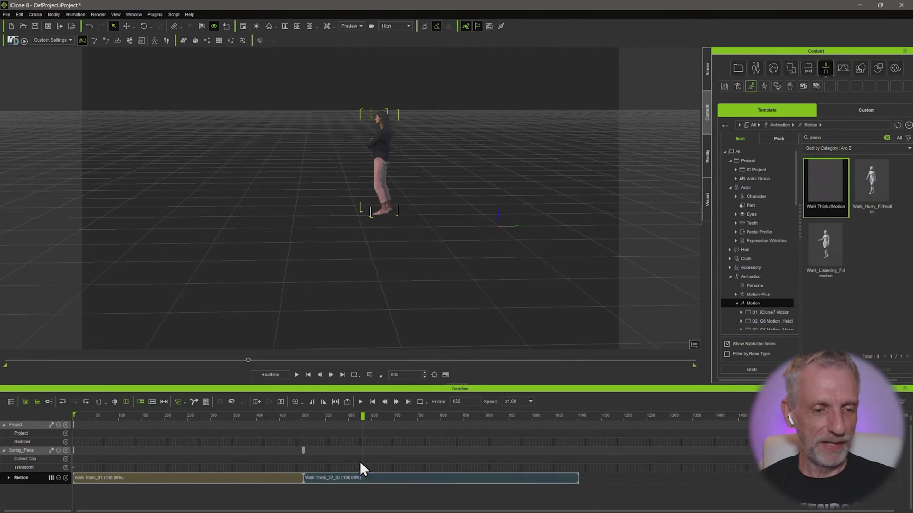
Scrub across the Walk Think_01 / Walk Think_02_02 join to check the jump, then select Walk Think_02_02
{"action": "left_click", "coordinate": [278, 415]}
{"action": "mouse_move", "coordinate": [284, 415]}
{"action": "left_mouse_down"}
{"action": "mouse_move", "coordinate": [327, 417]}
{"action": "mouse_move", "coordinate": [294, 420]}
{"action": "left_mouse_up"}
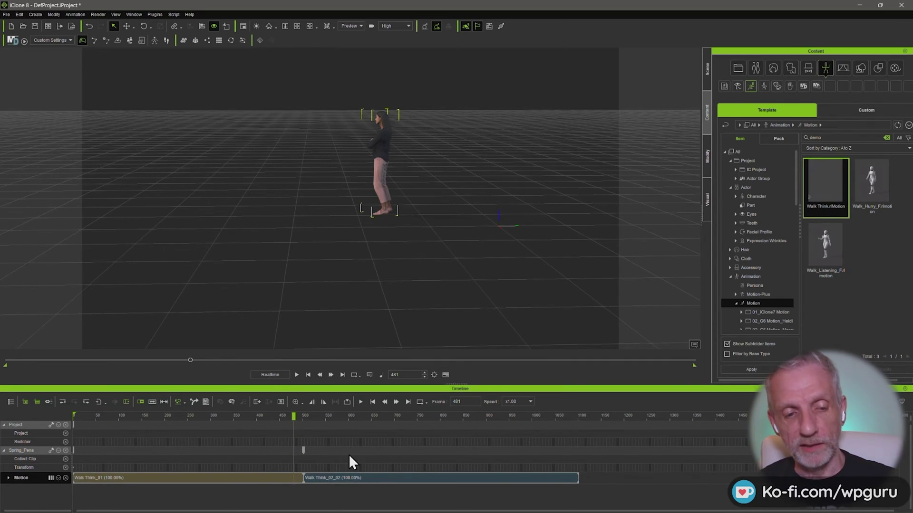
{"action": "left_click", "coordinate": [373, 480]}
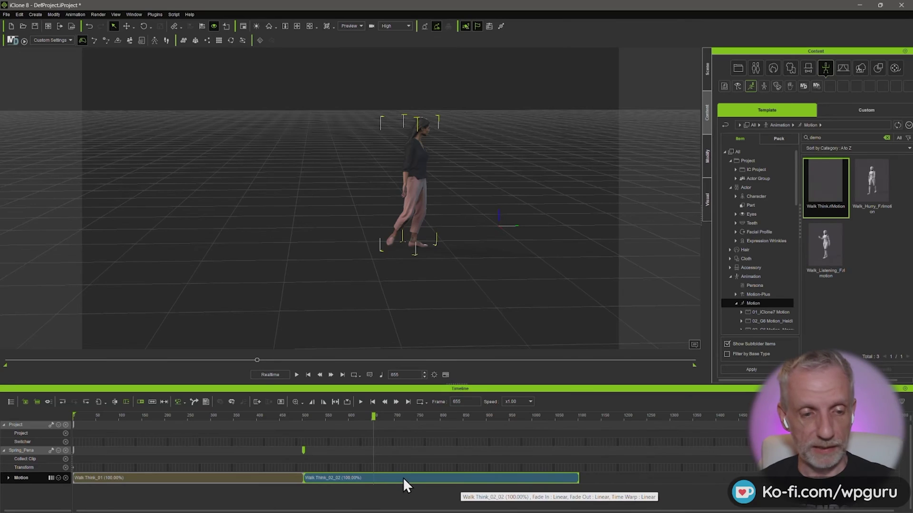
Delete Walk Think_02_02, then restore it with Ctrl+Z
{"action": "key", "text": "Delete"}
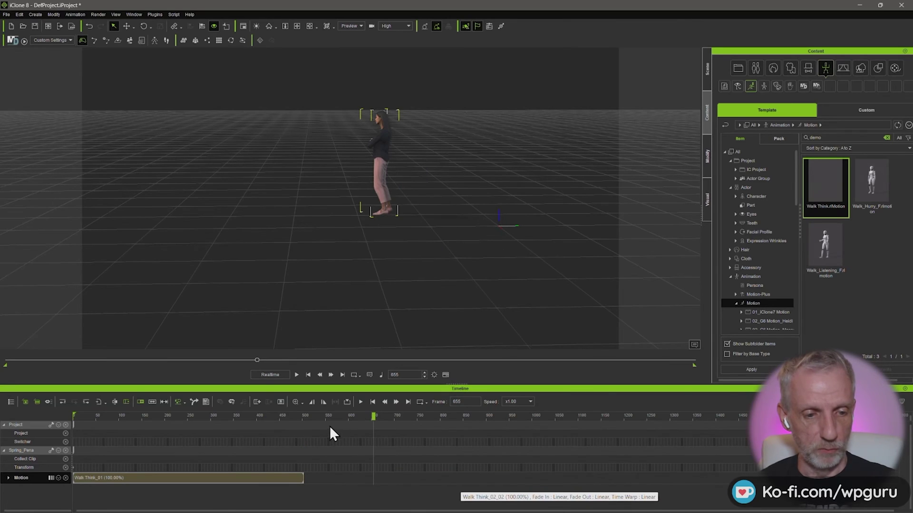
{"action": "left_click_drag", "start_coordinate": [320, 417], "coordinate": [308, 417]}
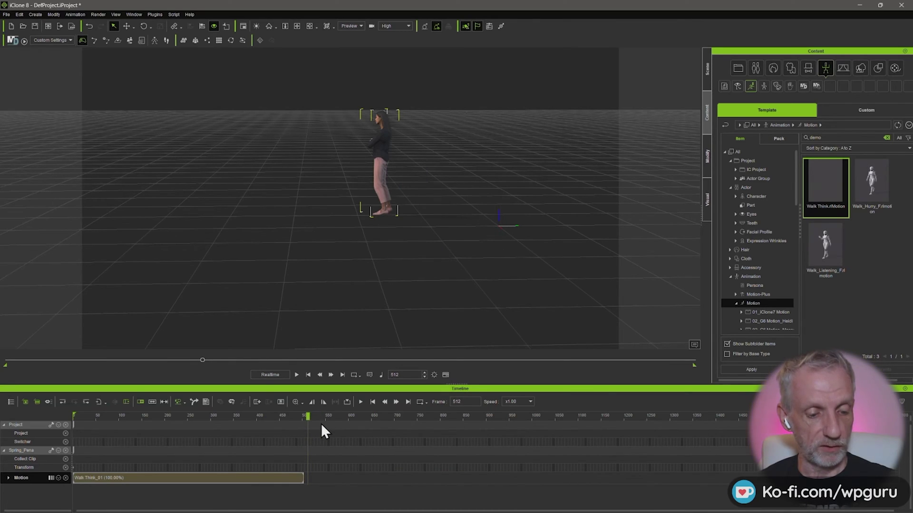
{"action": "key", "text": "ctrl+z"}
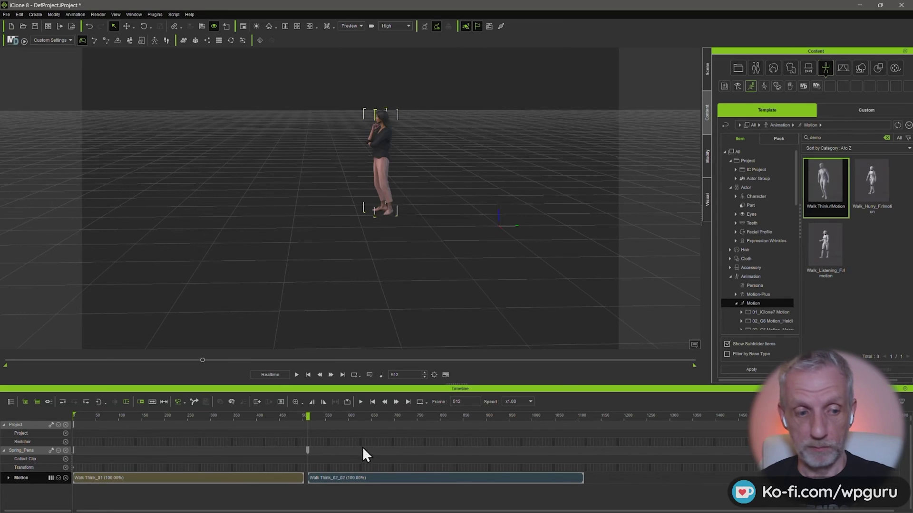
Slide Walk Think_02_02 to overlap the end of Walk Think_01 and preview the blend
{"action": "left_click_drag", "start_coordinate": [308, 416], "coordinate": [351, 416]}
{"action": "left_click_drag", "start_coordinate": [387, 477], "coordinate": [372, 476]}
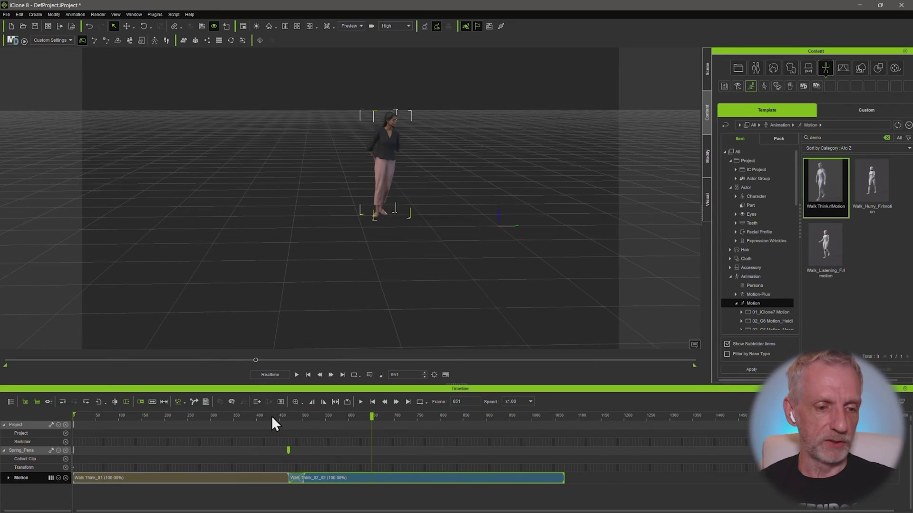
{"action": "left_click_drag", "start_coordinate": [272, 416], "coordinate": [292, 412]}
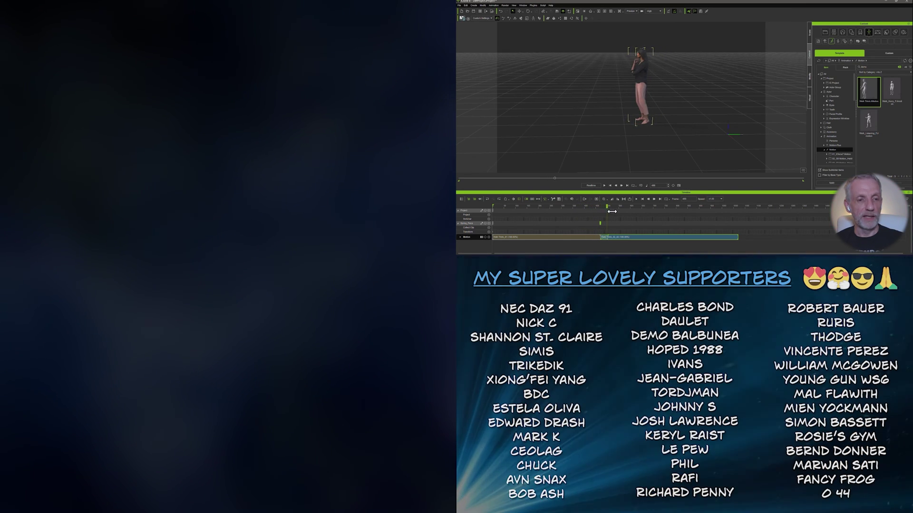
{"action": "left_click_drag", "start_coordinate": [613, 211], "coordinate": [634, 212]}
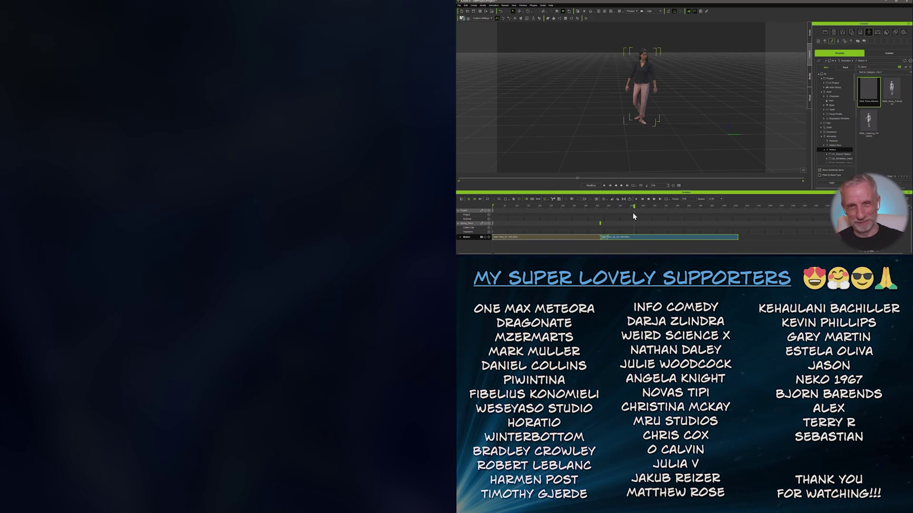